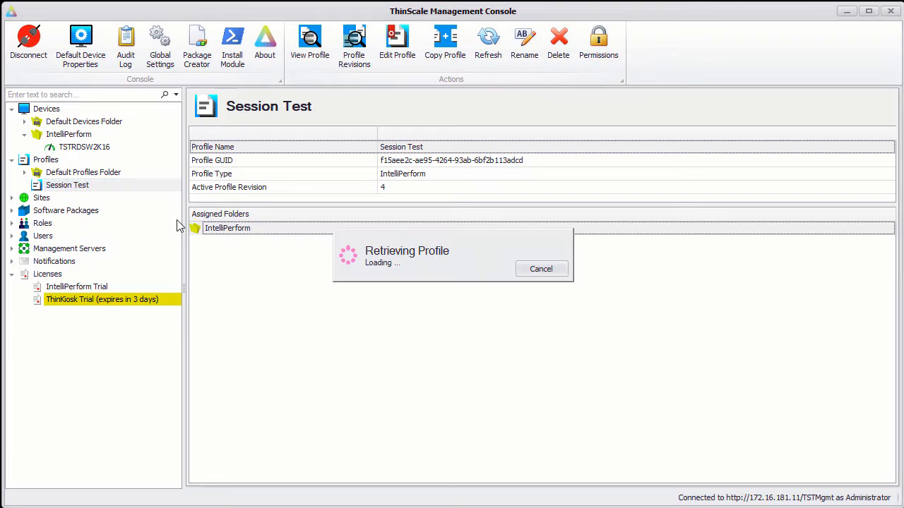
Create a CPU Control (ThreadLocker) rule with Per Session scope and name it "Low prioirty when idle".
drag(286, 48, 302, 45)
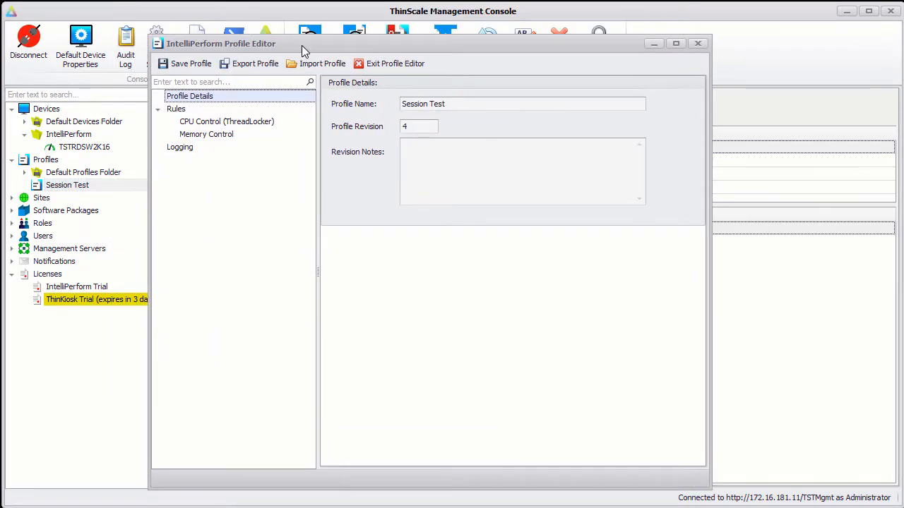
right_click(212, 122)
click(240, 130)
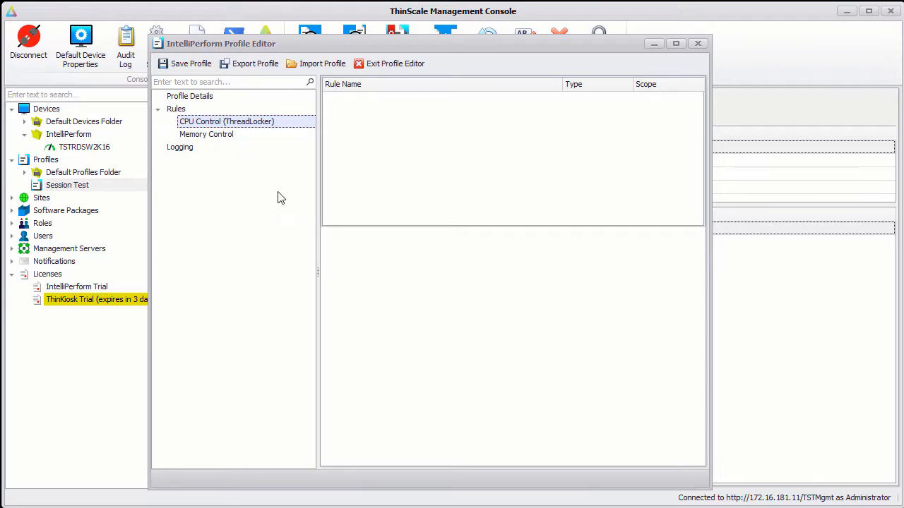
click(337, 261)
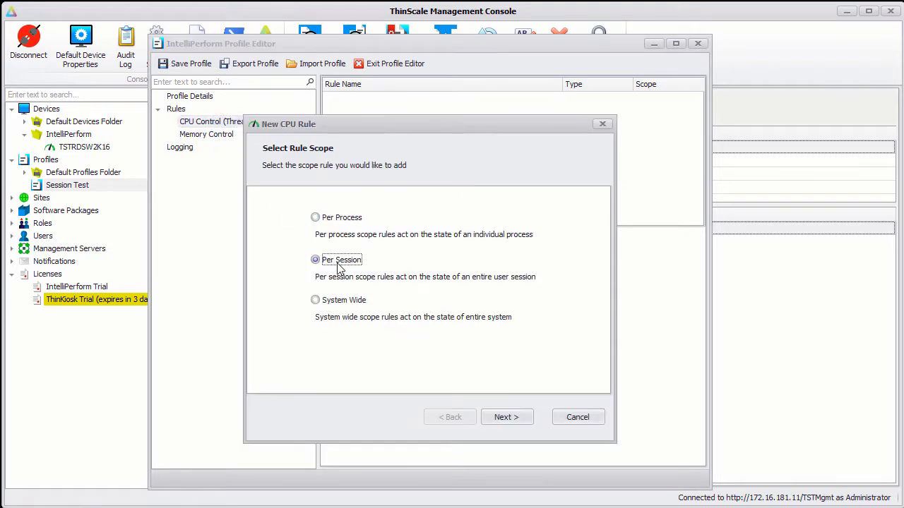
click(501, 416)
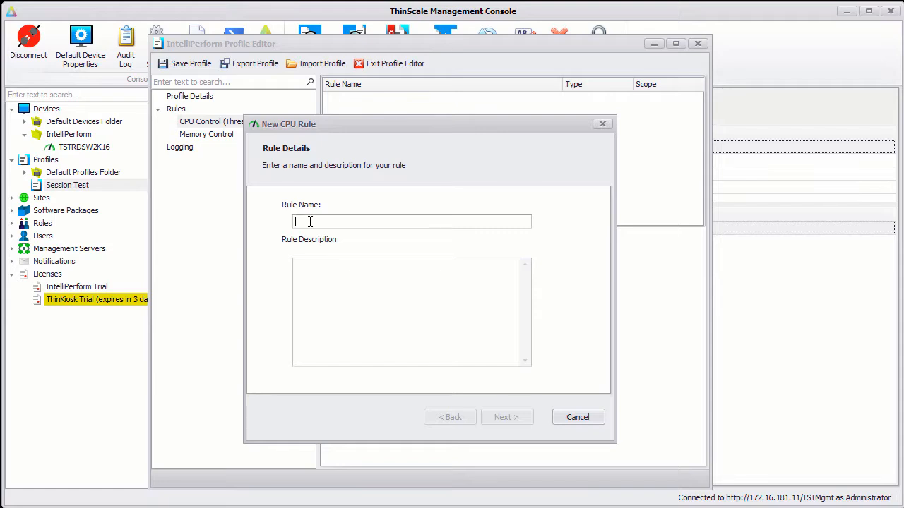
text(Low prioirty when idle)
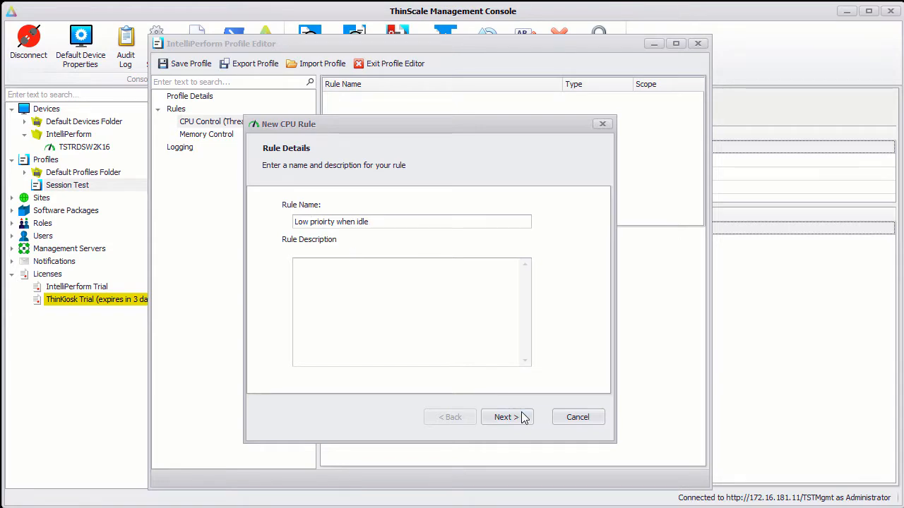
click(506, 417)
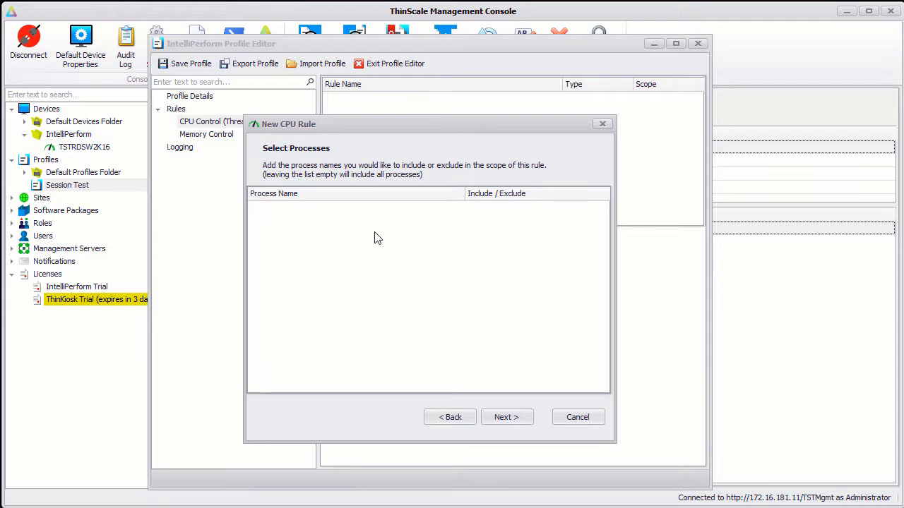
Leave the rule's process list empty, ignore system processes, and keep Everyone as the included group.
click(520, 416)
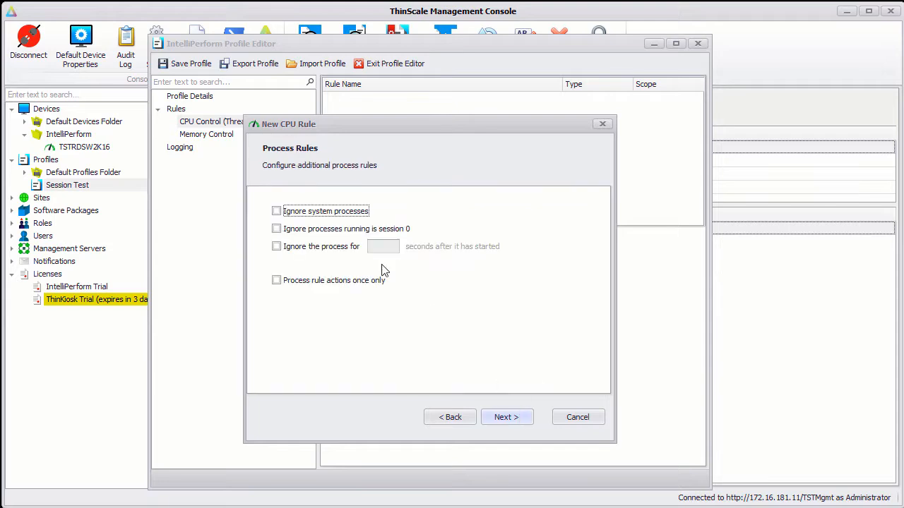
click(312, 214)
key(Return)
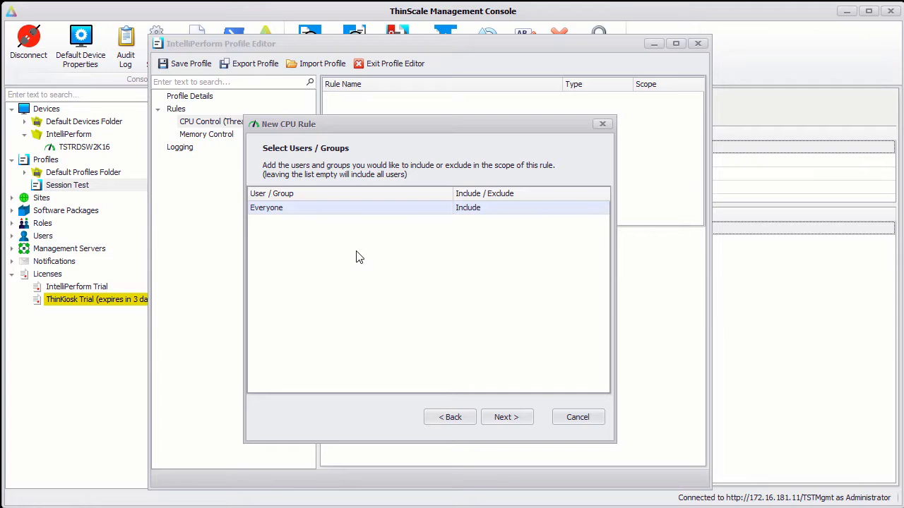
click(507, 417)
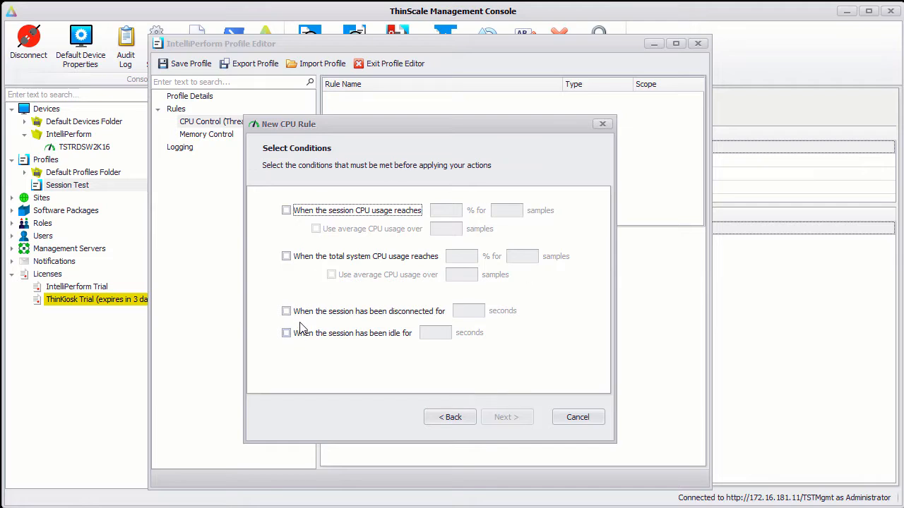
Set the rule's only condition to the session having been idle for 10 seconds.
click(321, 335)
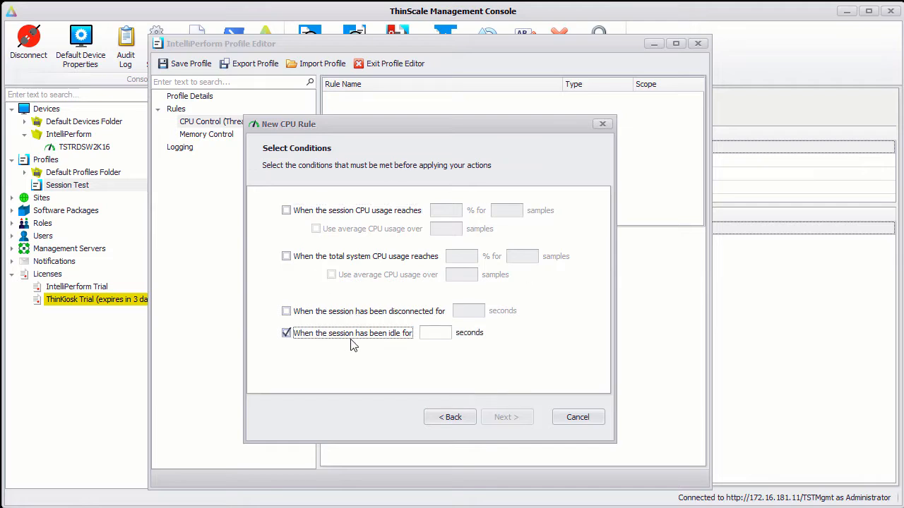
click(436, 333)
text(10)
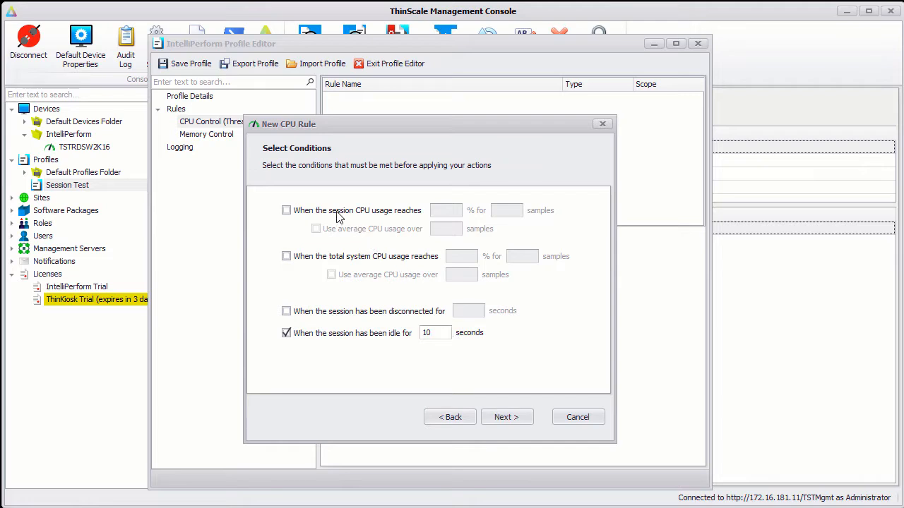
click(318, 260)
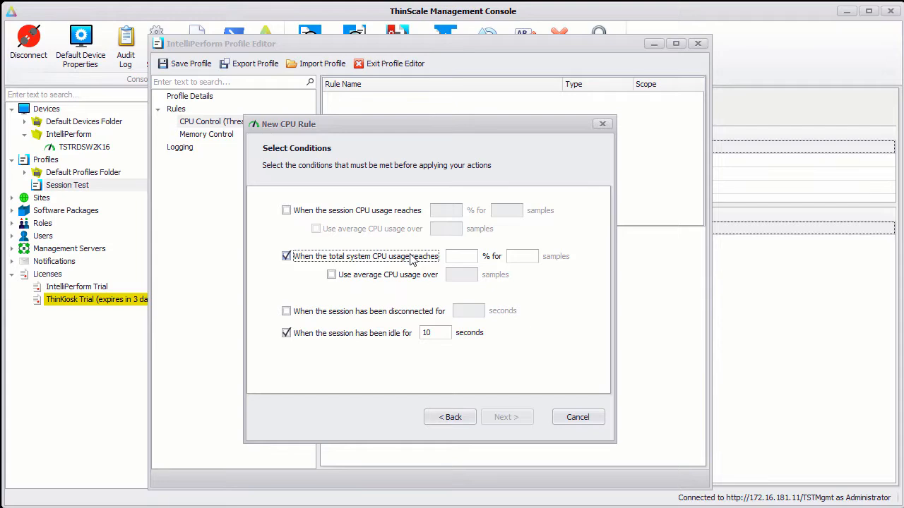
click(413, 260)
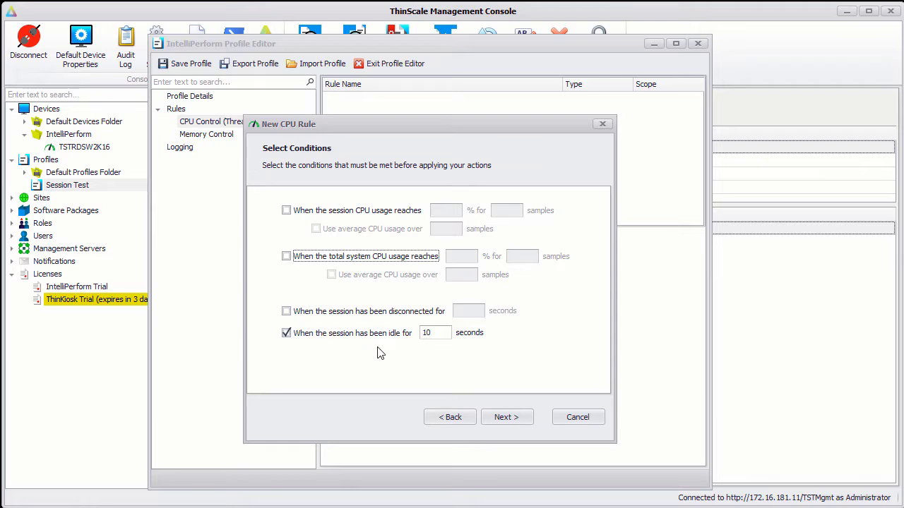
click(504, 418)
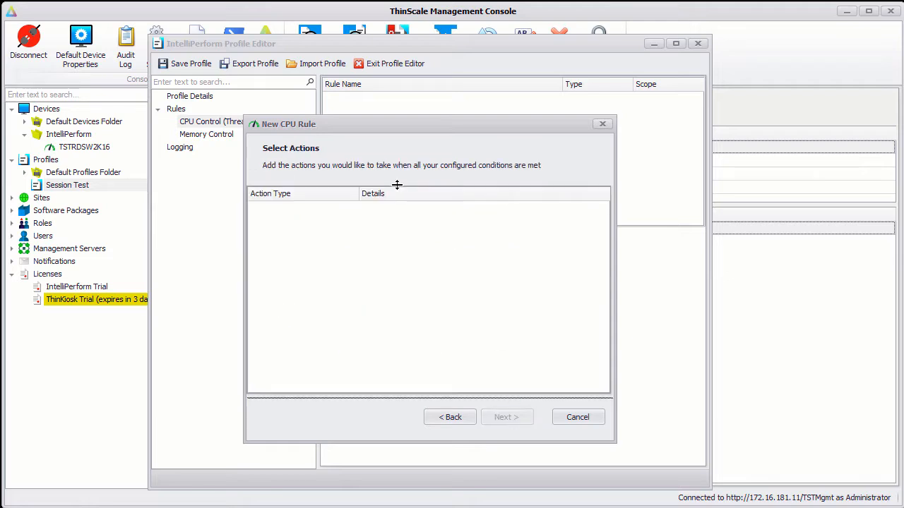
Add an Apply CPU Priority action with the priority Idle to the rule.
right_click(349, 231)
mouse_move(375, 242)
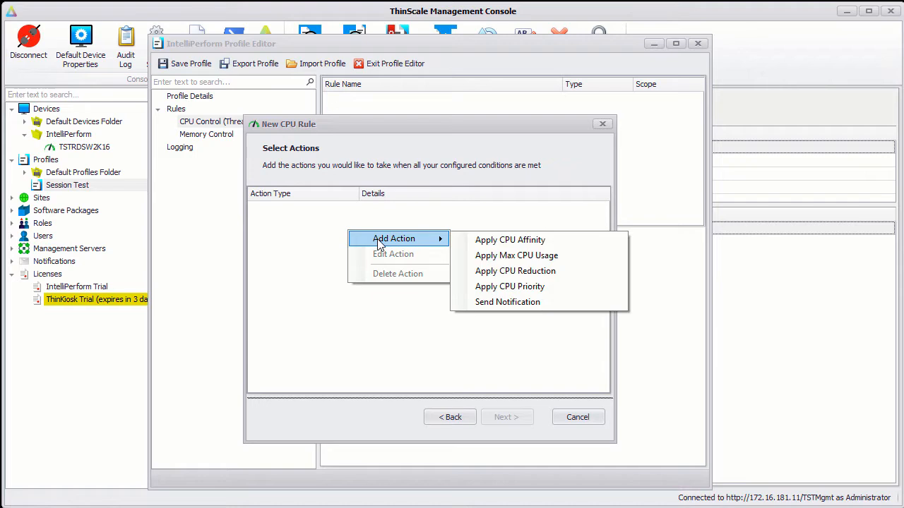
click(521, 288)
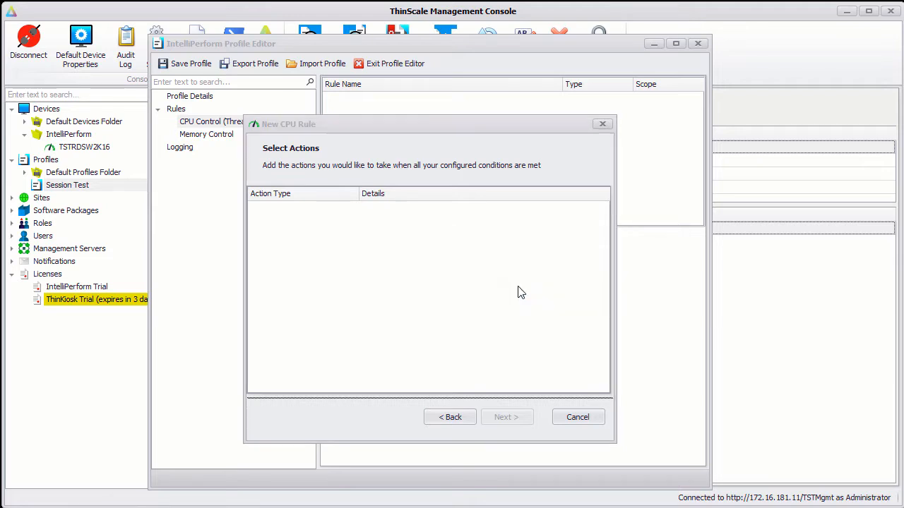
click(397, 283)
click(388, 297)
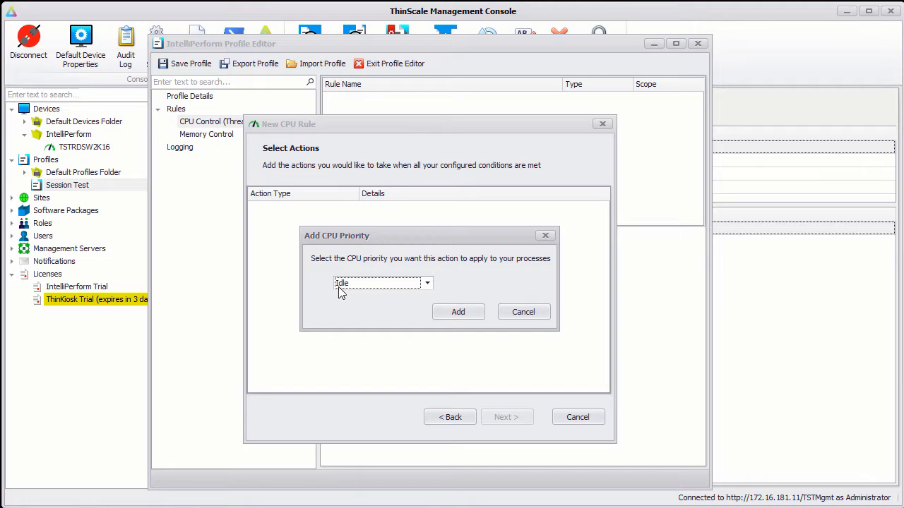
click(455, 313)
click(505, 417)
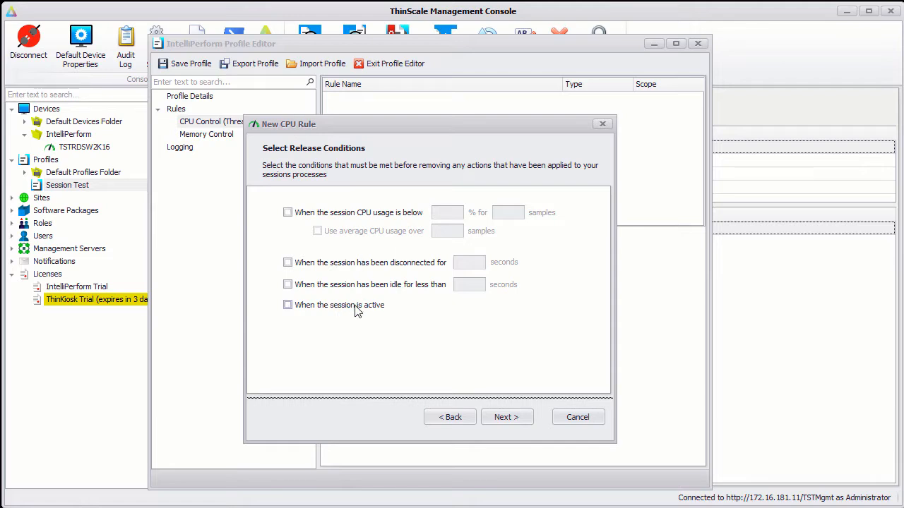
Set the release condition to the session having been idle for less than 2 seconds and complete the rule.
click(389, 288)
click(470, 285)
text(2)
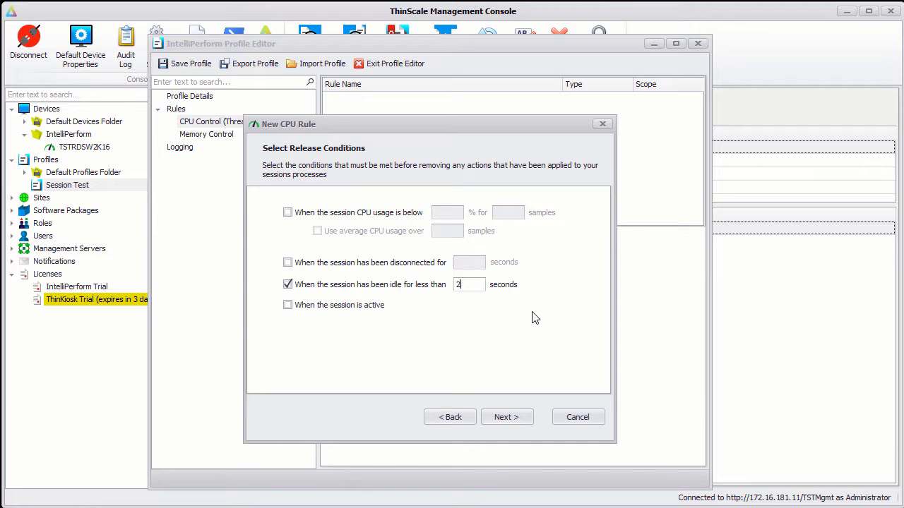
click(520, 418)
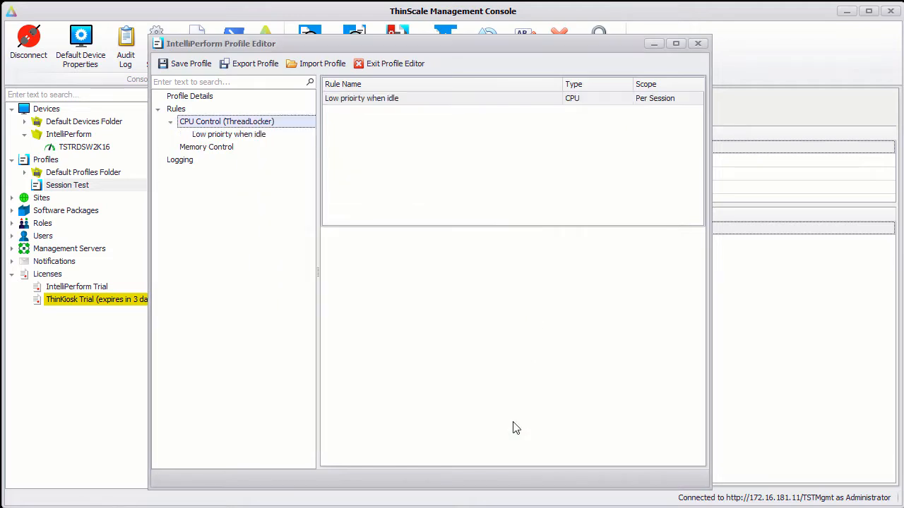
Save the profile without revision notes and refresh the profile on the device TSTRDSW2K16.
click(175, 67)
click(463, 319)
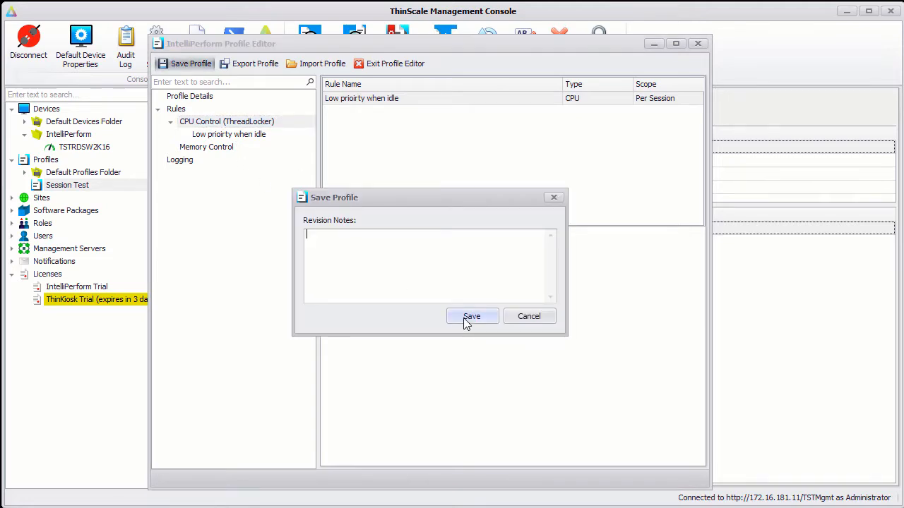
right_click(82, 149)
mouse_move(134, 155)
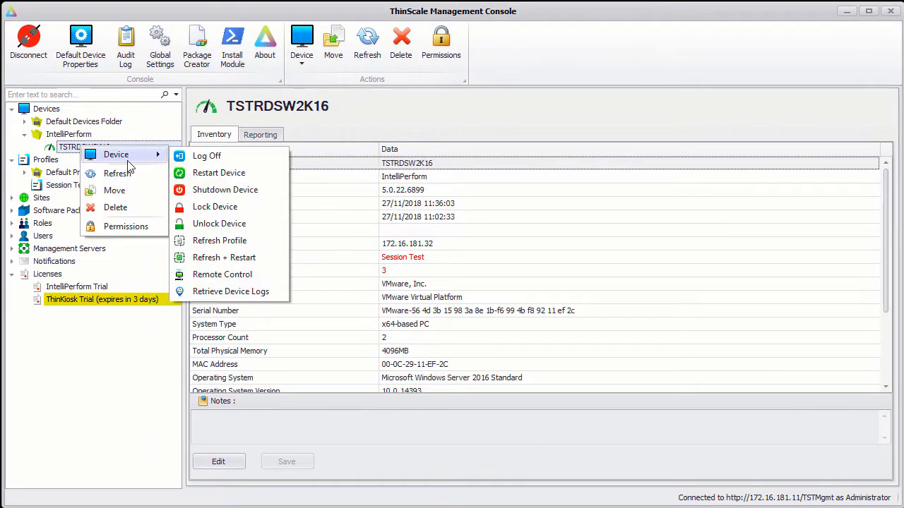
click(245, 245)
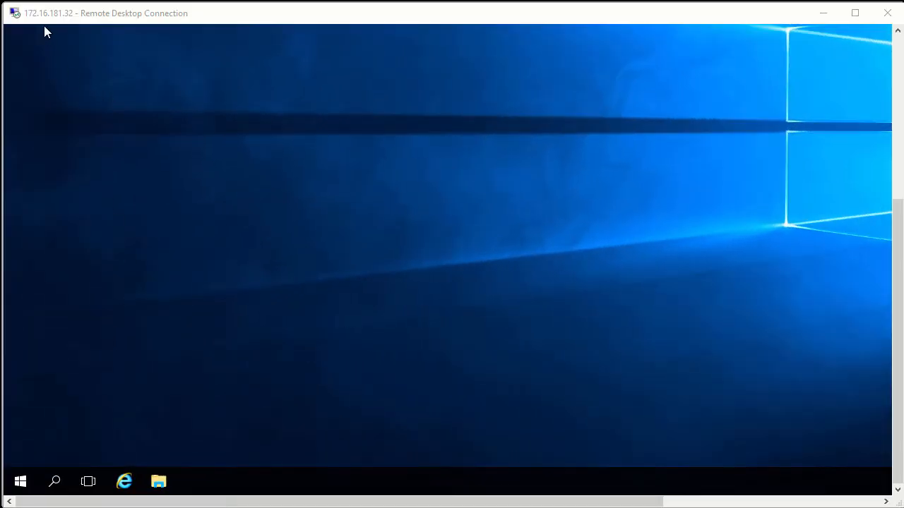
In the Remote Desktop session to 172.16.181.32, open Task Manager and show the detailed process list.
right_click(302, 488)
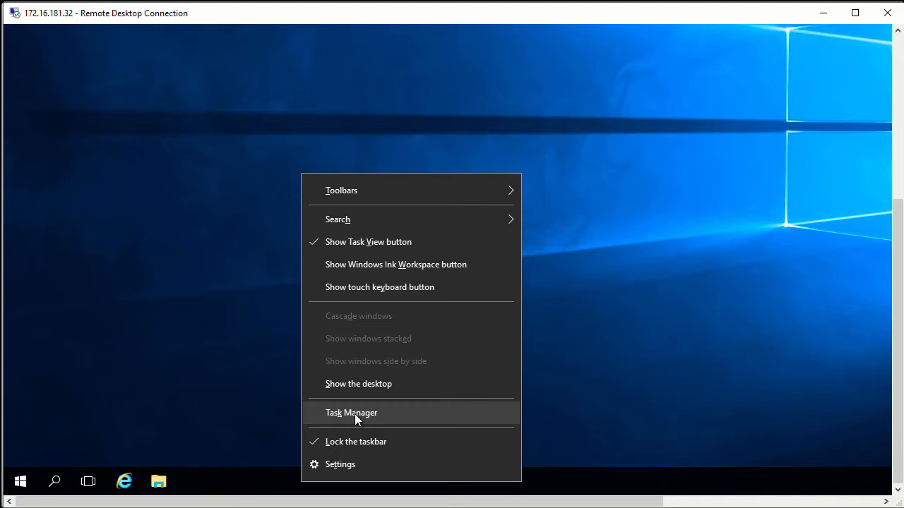
click(354, 413)
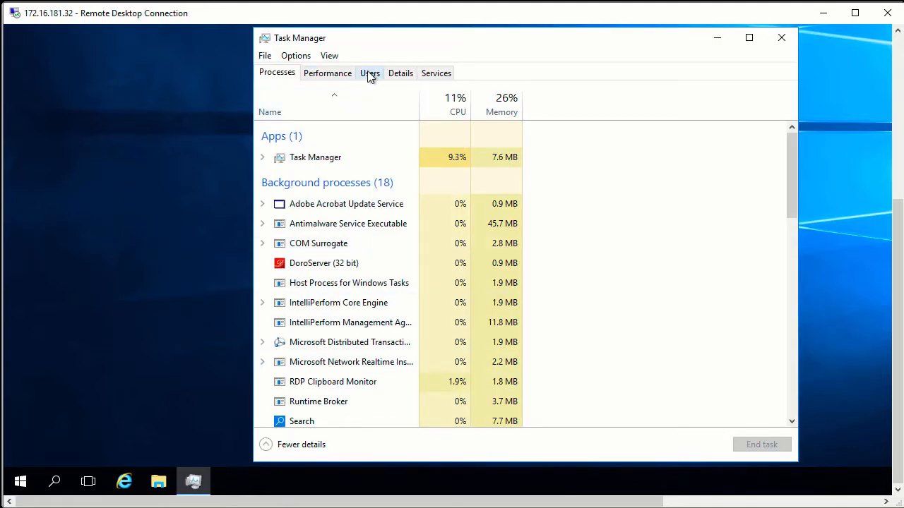
click(369, 74)
click(404, 75)
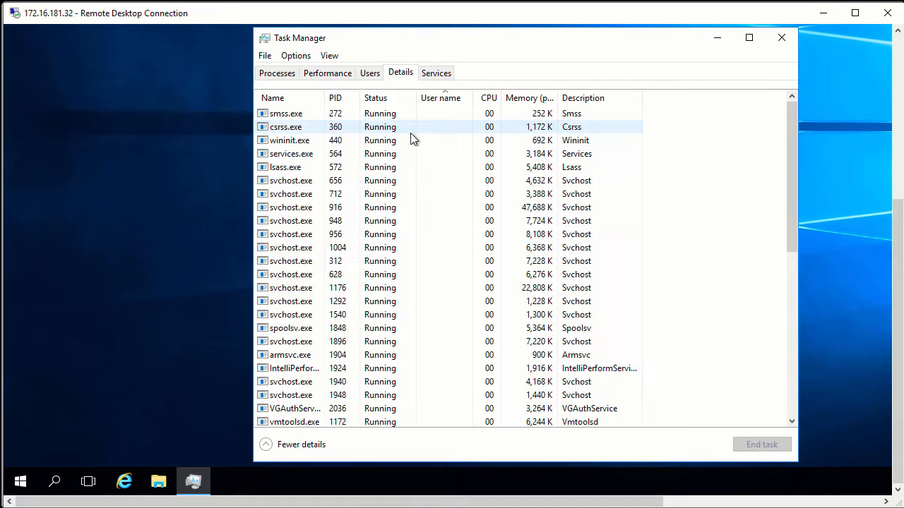
Add the Base priority column to Task Manager's detailed process list.
right_click(529, 97)
click(561, 120)
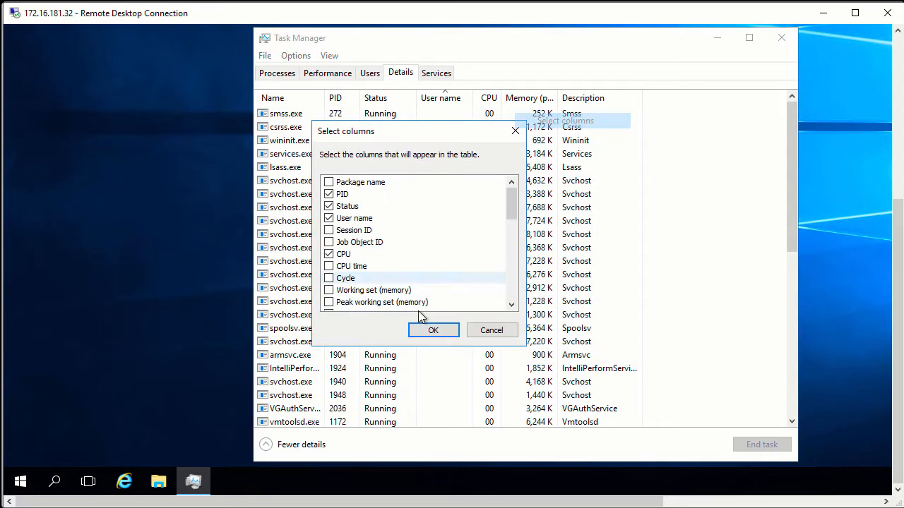
scroll(374, 282, down, 6)
scroll(367, 273, up, 1)
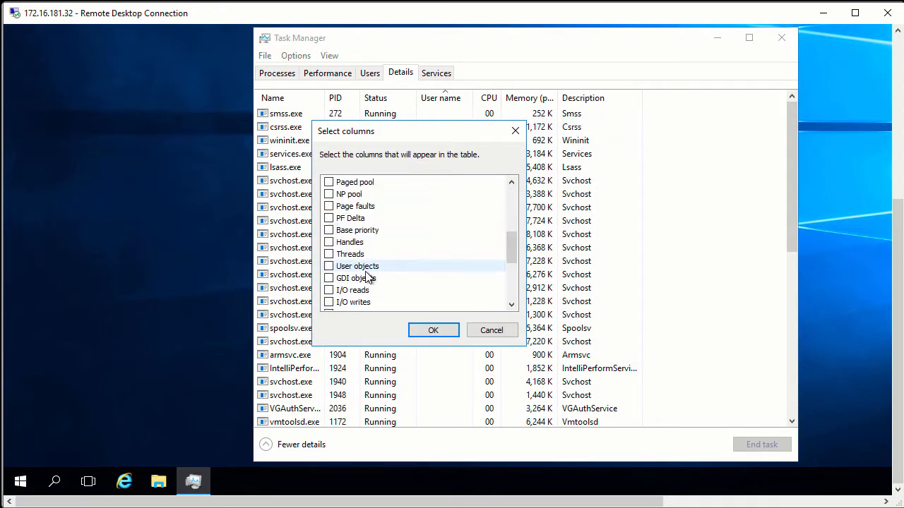
click(328, 230)
click(443, 332)
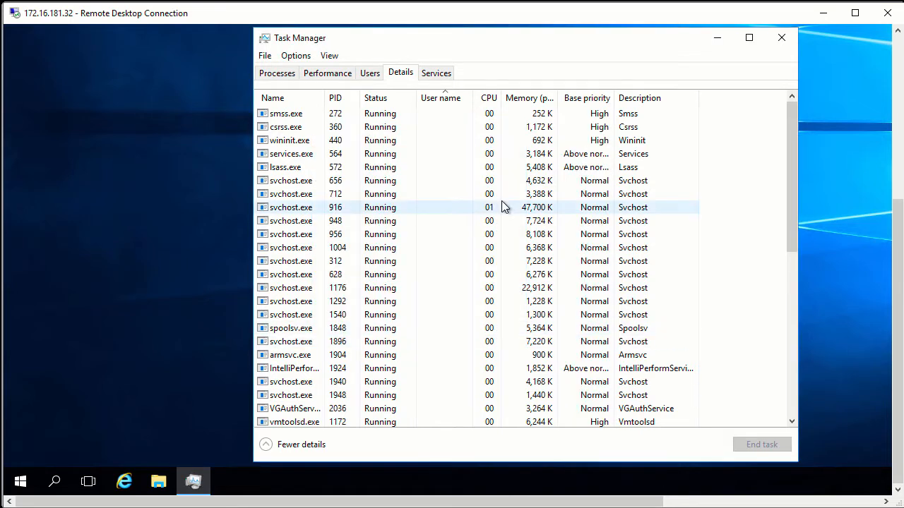
Examine the base priority of the processes running under the logged-on user's account, including rdpclip.exe and RuntimeBroker.
scroll(514, 226, down, 8)
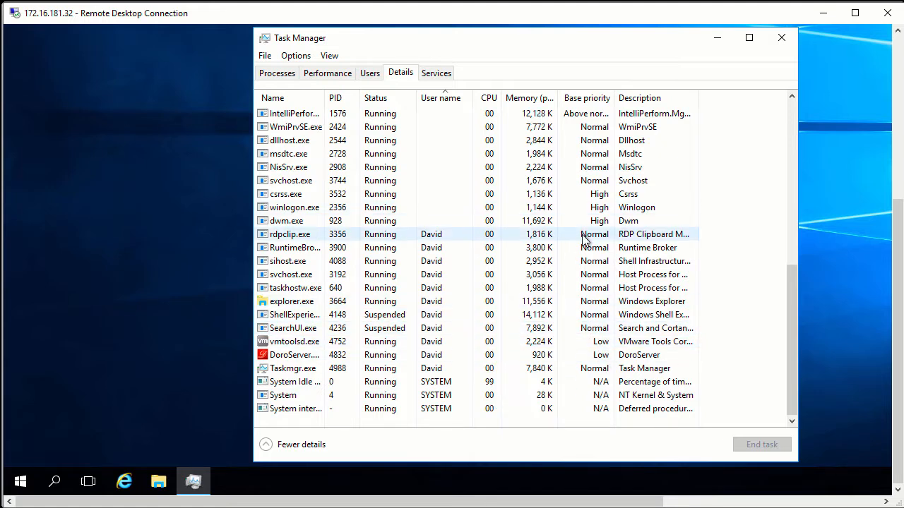
click(528, 248)
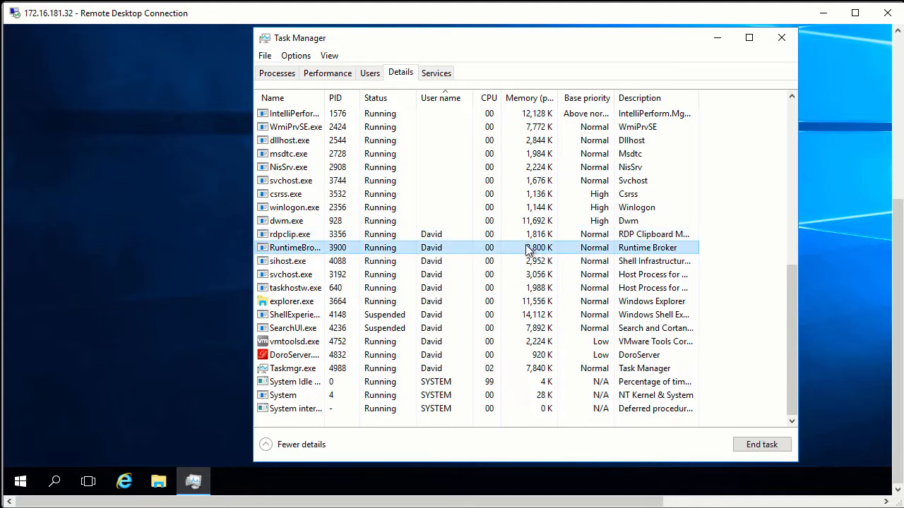
click(531, 237)
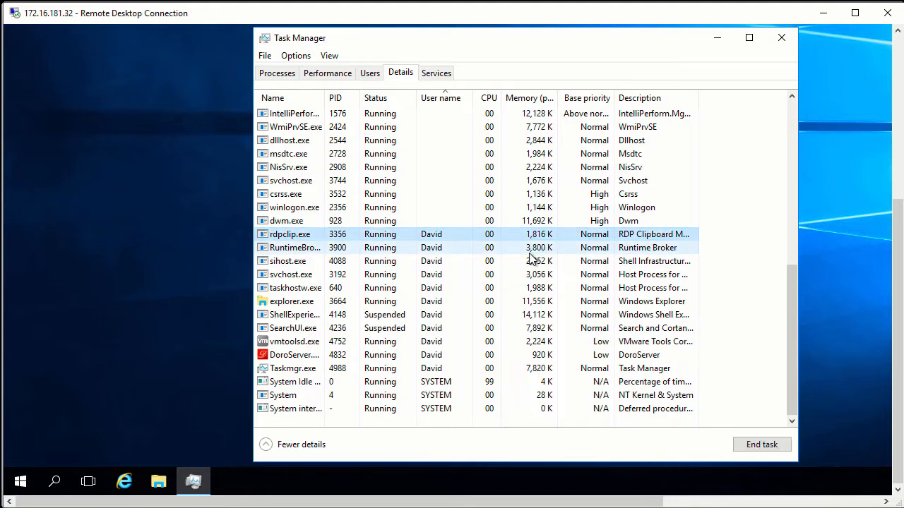
click(531, 260)
click(535, 248)
click(536, 239)
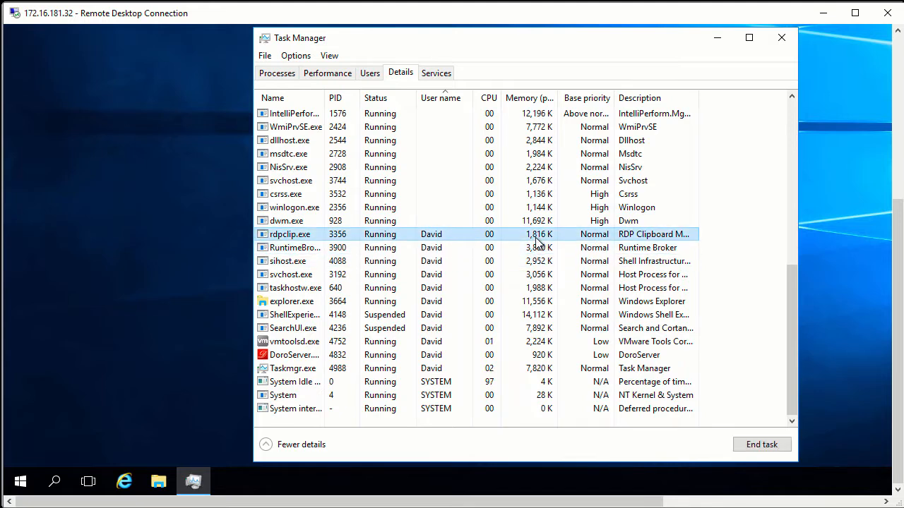